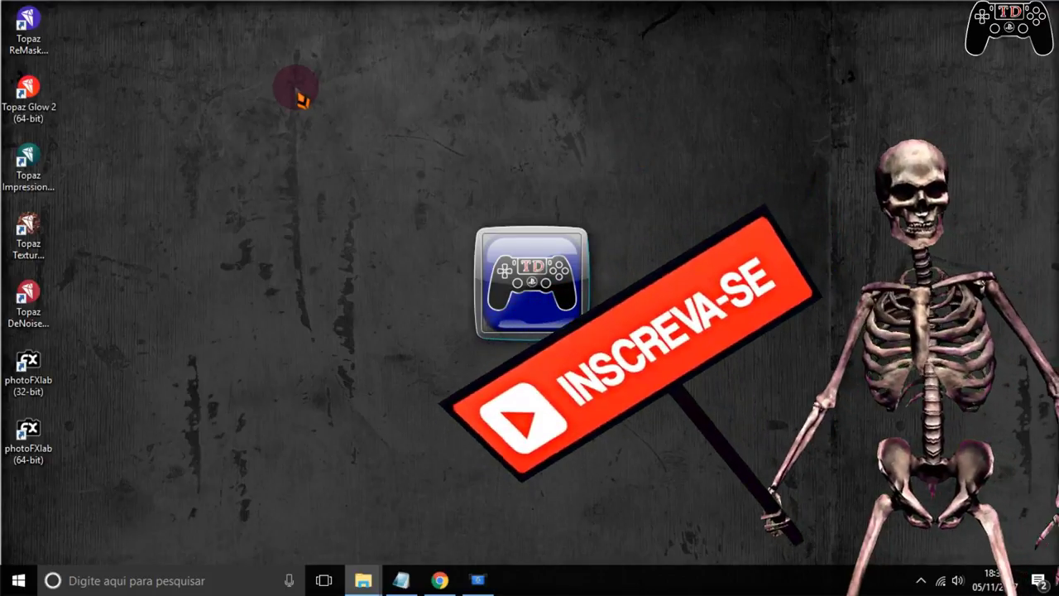
Step: Launch Topaz ReMask 5 (64-bit) from its desktop shortcut
{"action": "key", "text": "Home"}
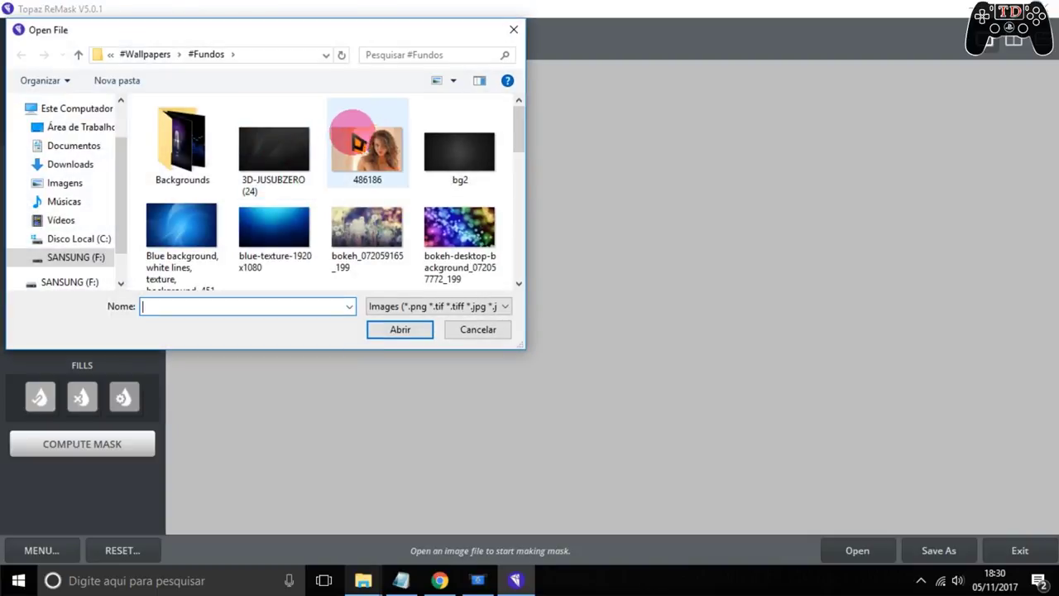
Step: Open the portrait image 486186 and skip the Getting Started tutorial
{"action": "double_click", "coordinate": [361, 148]}
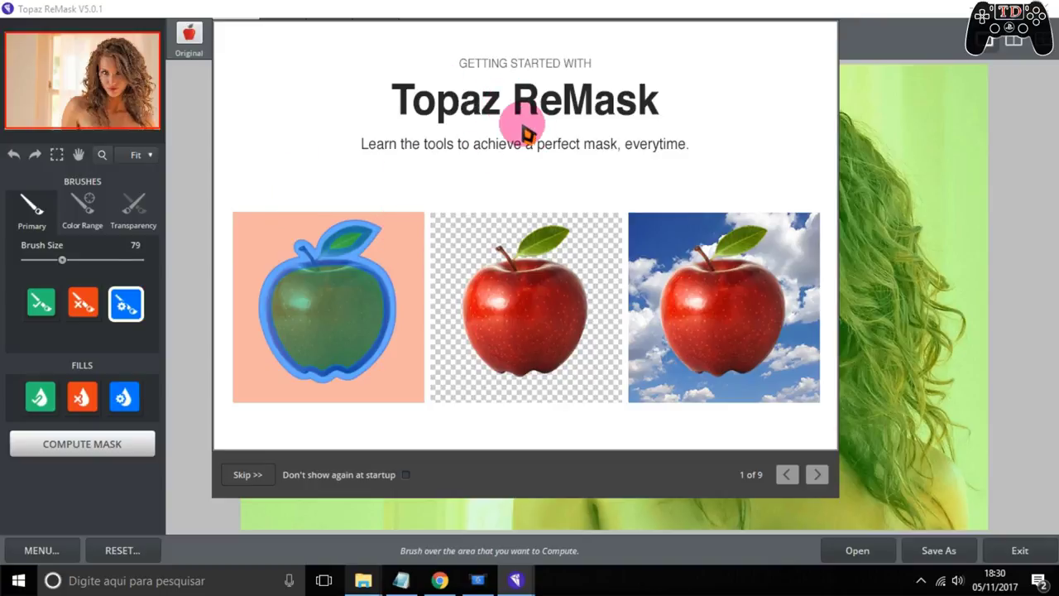
{"action": "left_click", "coordinate": [243, 471]}
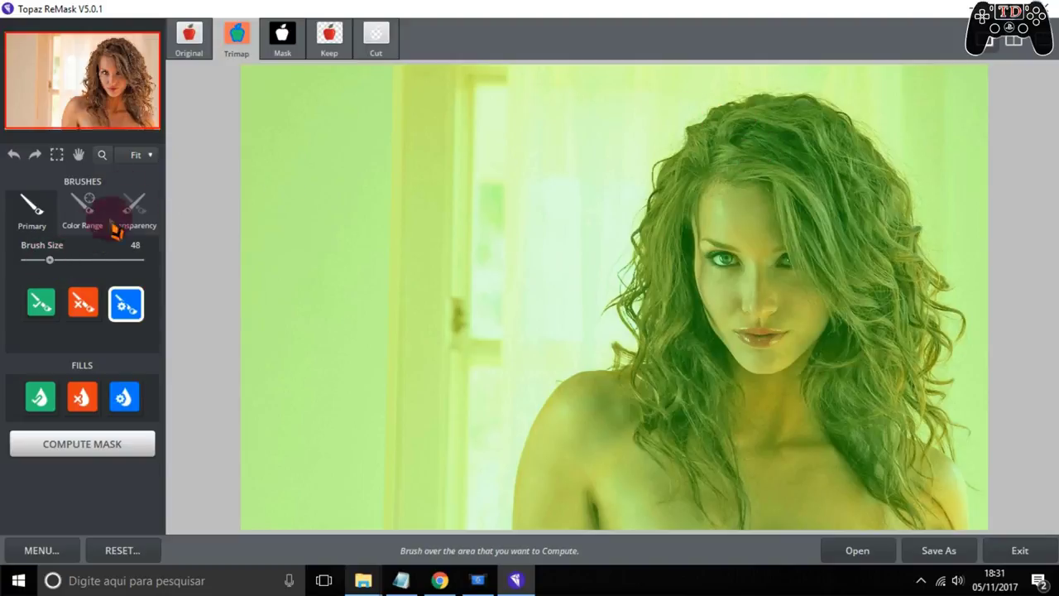
Step: Set the Compute brush size to 83
{"action": "left_click_drag", "start_coordinate": [49, 261], "coordinate": [116, 260]}
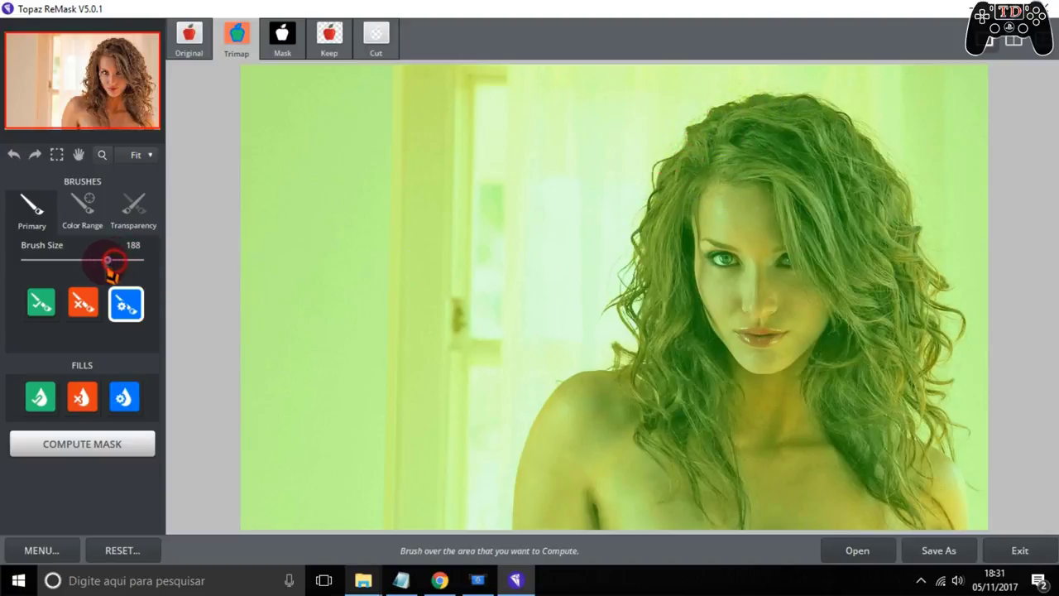
{"action": "left_click_drag", "start_coordinate": [109, 262], "coordinate": [89, 262]}
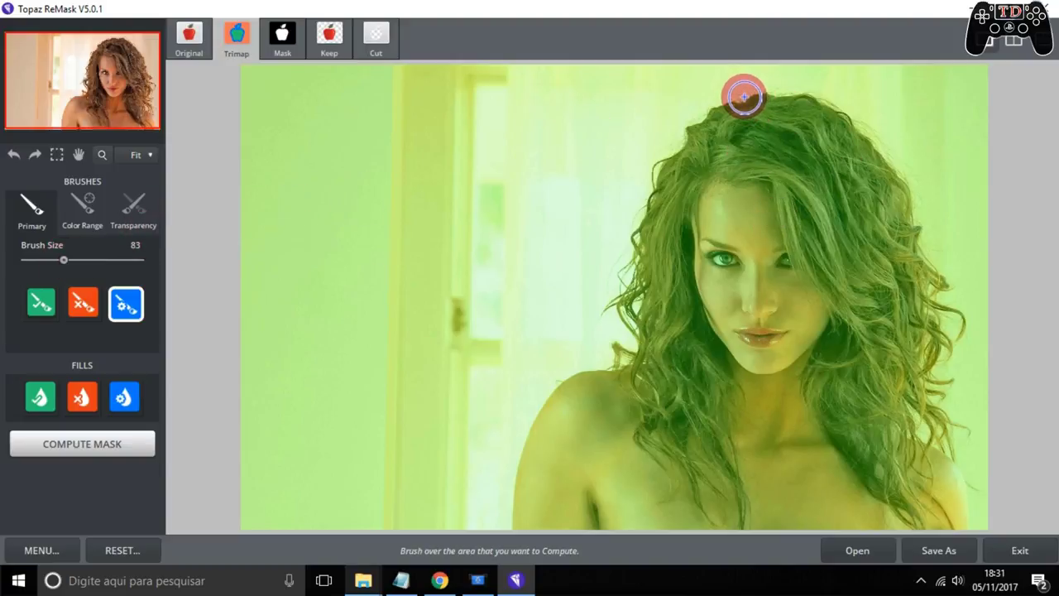
Step: Paint a blue compute band over the hair top, its left side and along the hairline to the shoulders
{"action": "left_click_drag", "start_coordinate": [718, 108], "coordinate": [682, 139]}
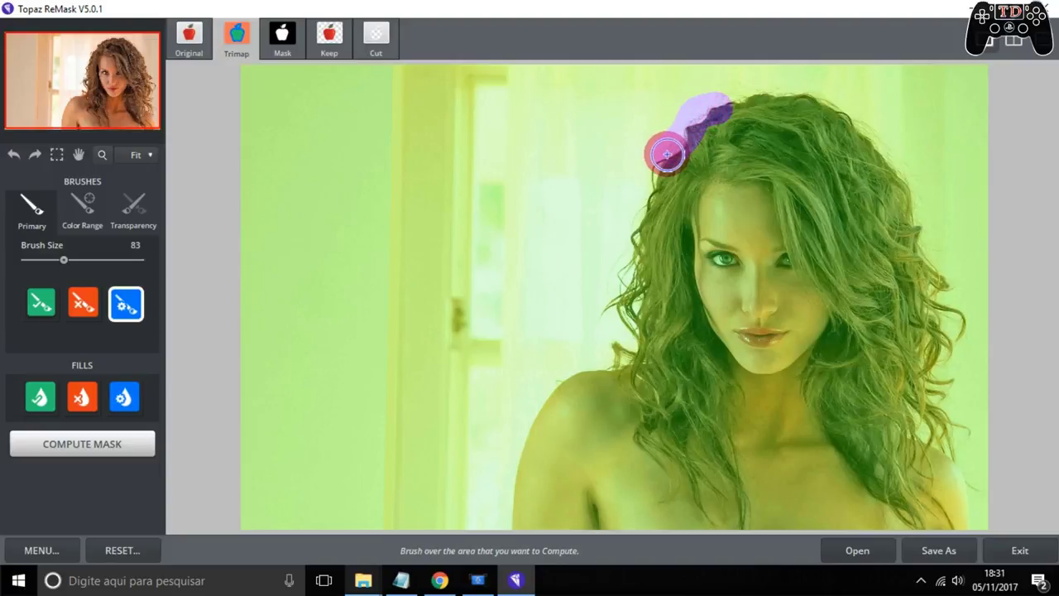
{"action": "mouse_move", "coordinate": [661, 163]}
{"action": "left_mouse_down"}
{"action": "mouse_move", "coordinate": [629, 246]}
{"action": "mouse_move", "coordinate": [644, 351]}
{"action": "mouse_move", "coordinate": [563, 379]}
{"action": "mouse_move", "coordinate": [510, 525]}
{"action": "left_mouse_up"}
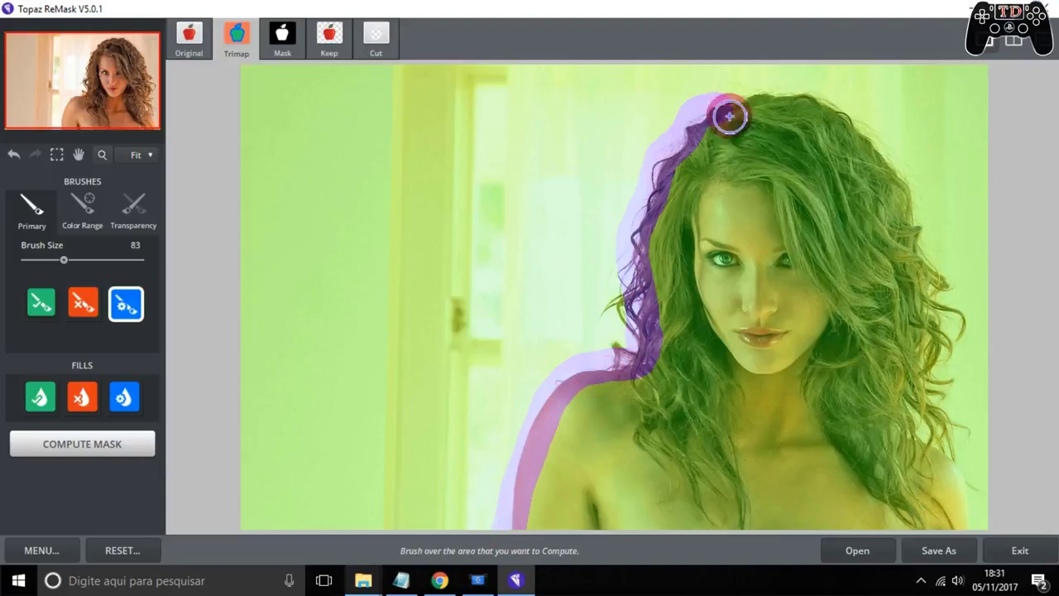
{"action": "mouse_move", "coordinate": [728, 113]}
{"action": "left_mouse_down"}
{"action": "mouse_move", "coordinate": [733, 95]}
{"action": "mouse_move", "coordinate": [811, 95]}
{"action": "mouse_move", "coordinate": [863, 123]}
{"action": "mouse_move", "coordinate": [886, 154]}
{"action": "mouse_move", "coordinate": [931, 284]}
{"action": "mouse_move", "coordinate": [913, 428]}
{"action": "mouse_move", "coordinate": [943, 456]}
{"action": "mouse_move", "coordinate": [973, 536]}
{"action": "left_mouse_up"}
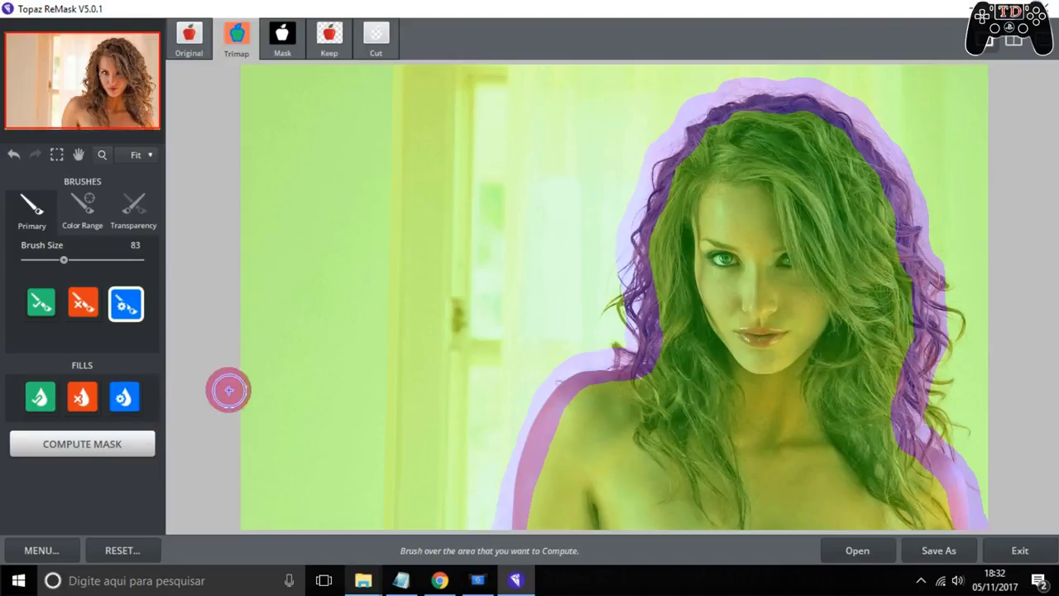
Step: Flood-fill the background as CUT and compute the mask into a white-on-black silhouette
{"action": "left_click", "coordinate": [83, 397]}
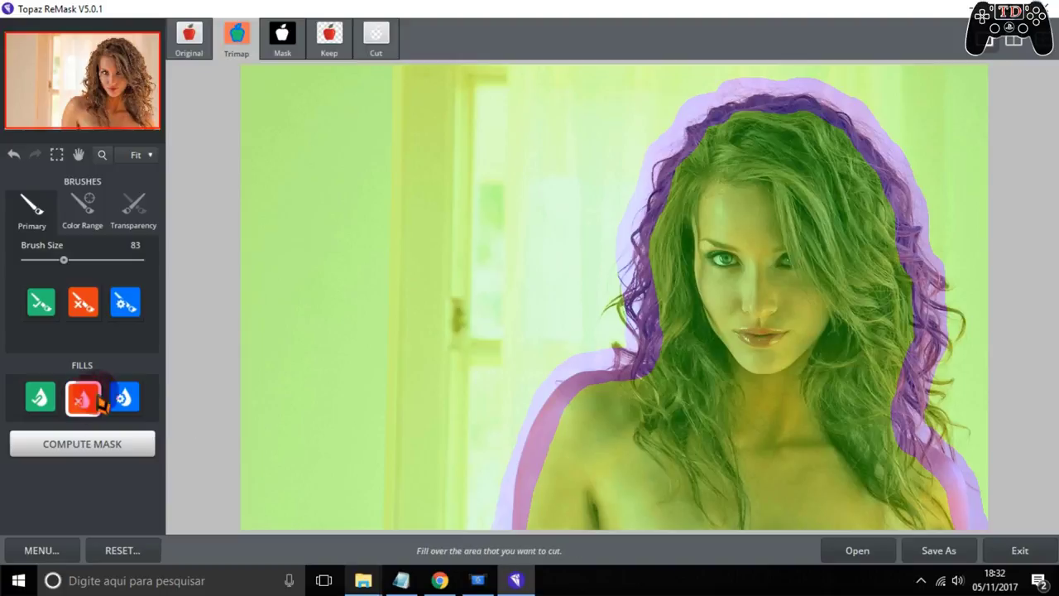
{"action": "left_click", "coordinate": [387, 157]}
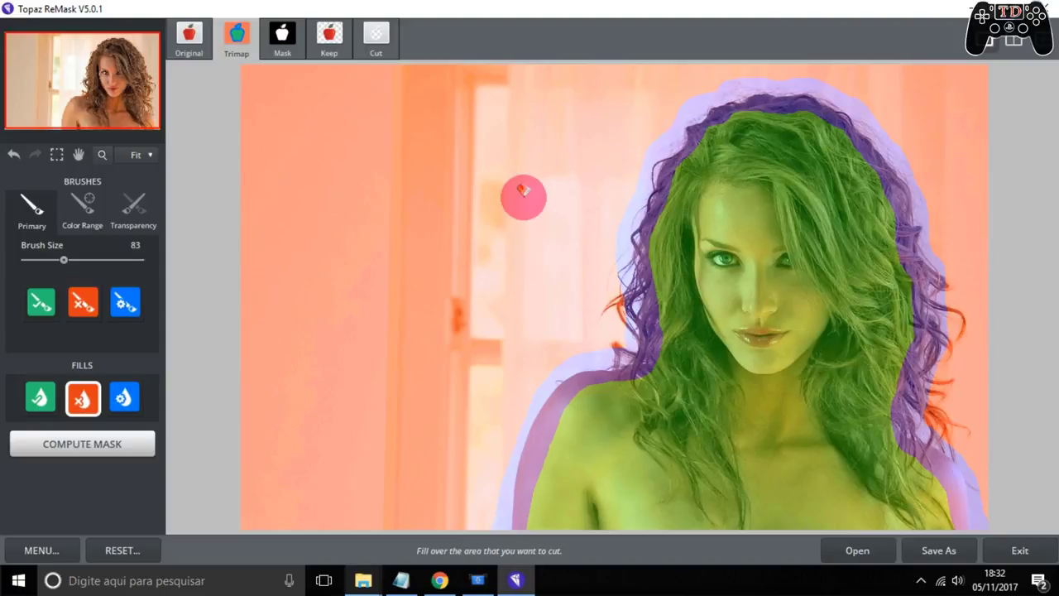
{"action": "left_click", "coordinate": [102, 459]}
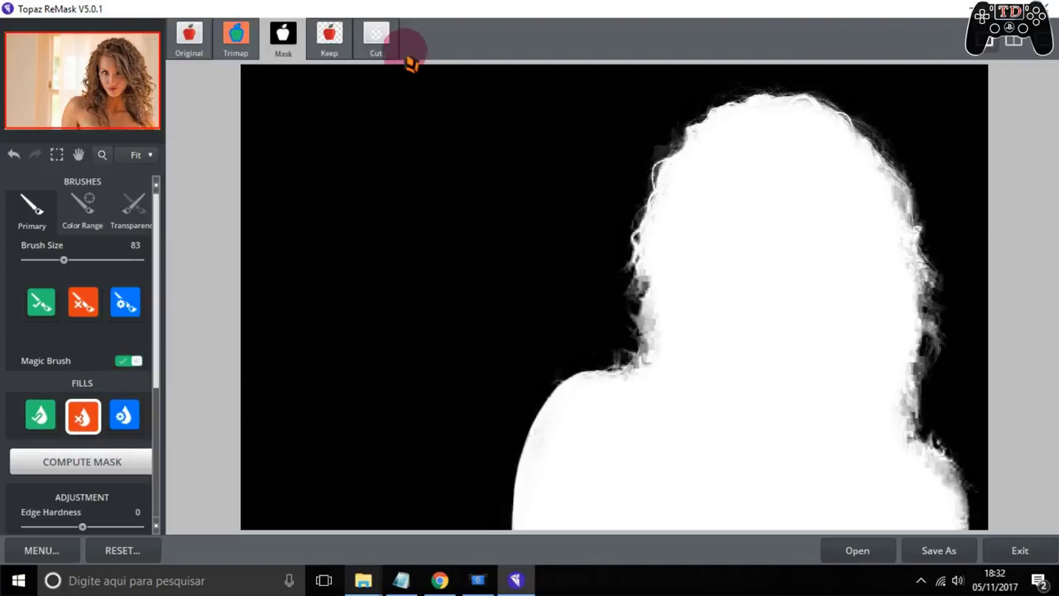
Step: Preview the kept cut-out on transparency, showing the Adjustment and Background sections
{"action": "left_click", "coordinate": [329, 35]}
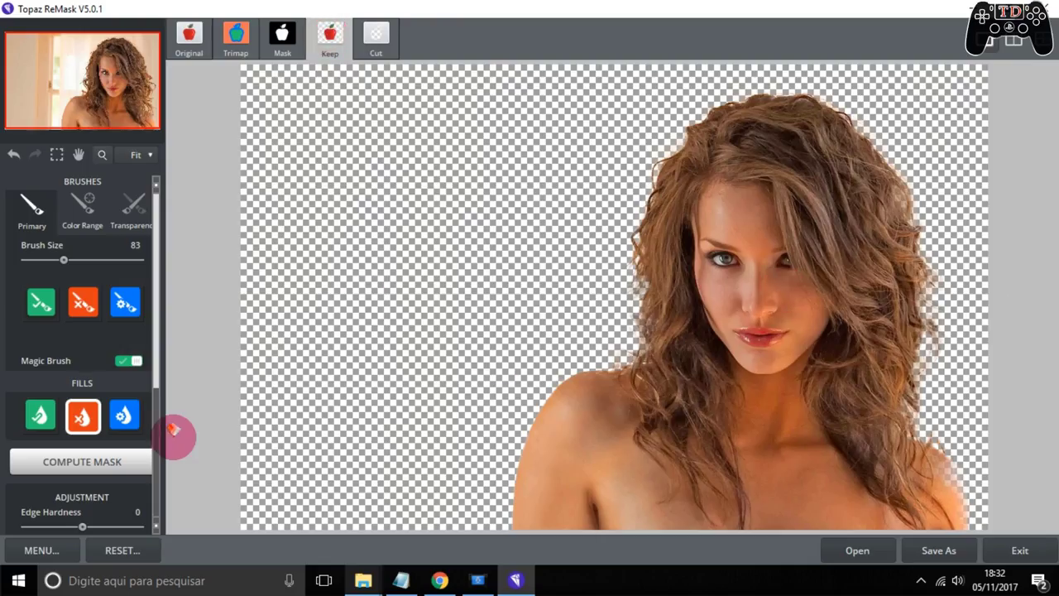
{"action": "left_click_drag", "start_coordinate": [158, 346], "coordinate": [162, 496]}
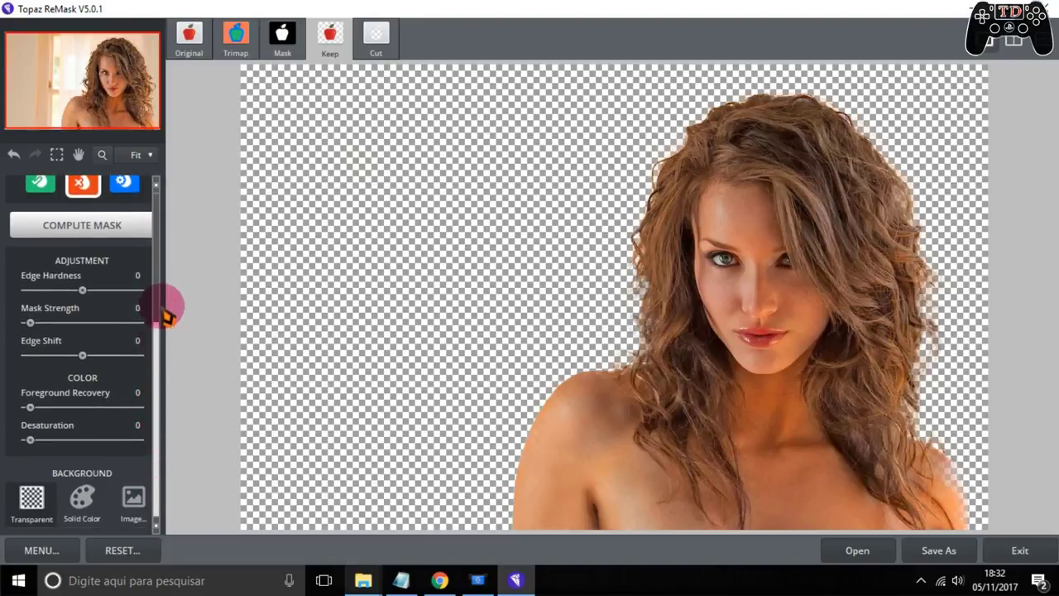
{"action": "mouse_move", "coordinate": [157, 340]}
{"action": "left_mouse_down"}
{"action": "mouse_move", "coordinate": [172, 224]}
{"action": "mouse_move", "coordinate": [158, 379]}
{"action": "left_mouse_up"}
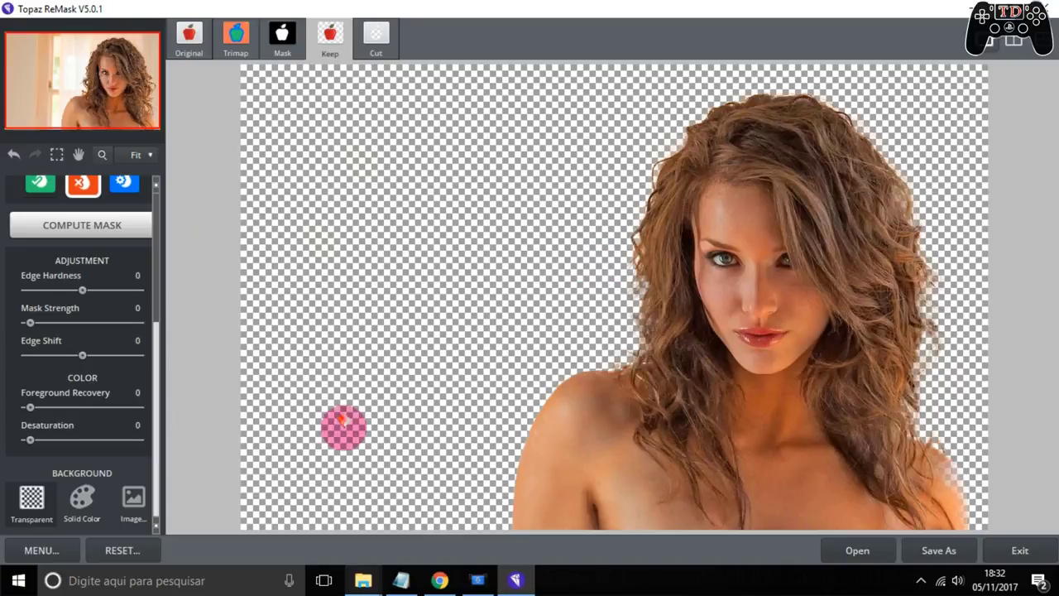
Step: Use the Township texture image as the background behind the cut-out
{"action": "left_click", "coordinate": [134, 498]}
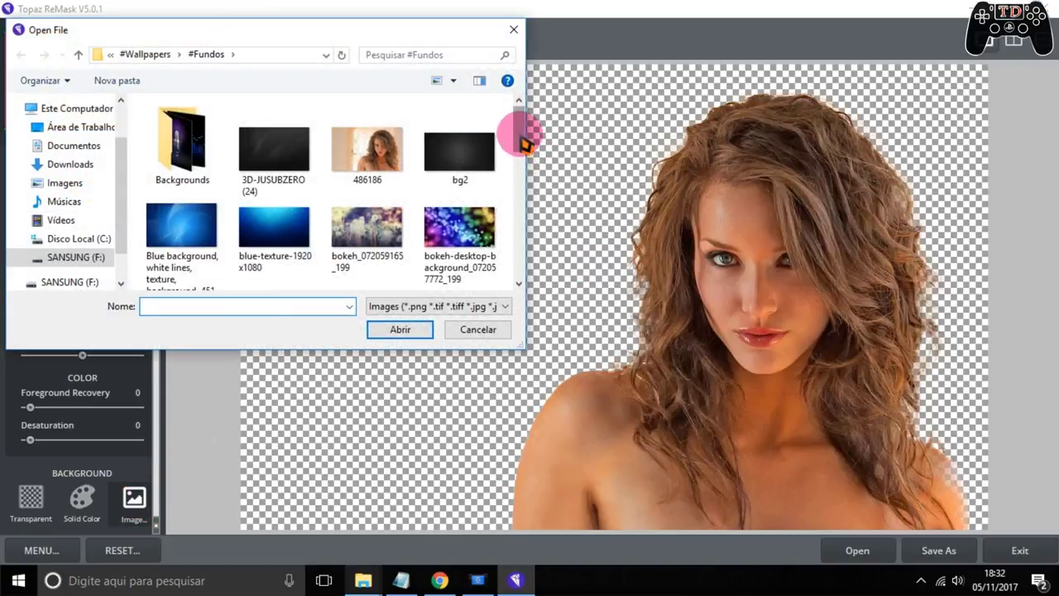
{"action": "left_click_drag", "start_coordinate": [519, 137], "coordinate": [517, 254]}
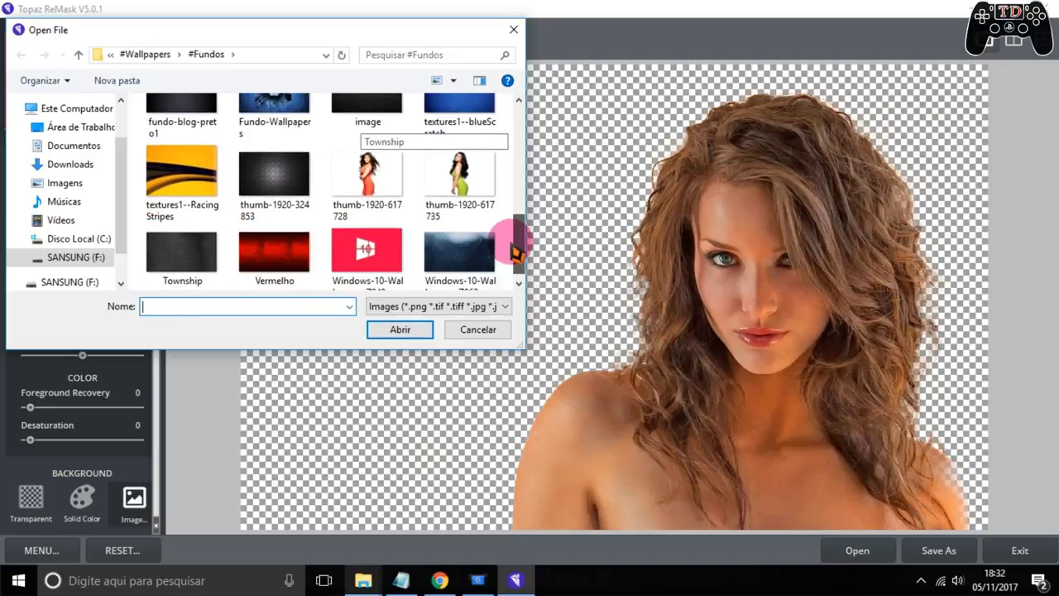
{"action": "double_click", "coordinate": [169, 255]}
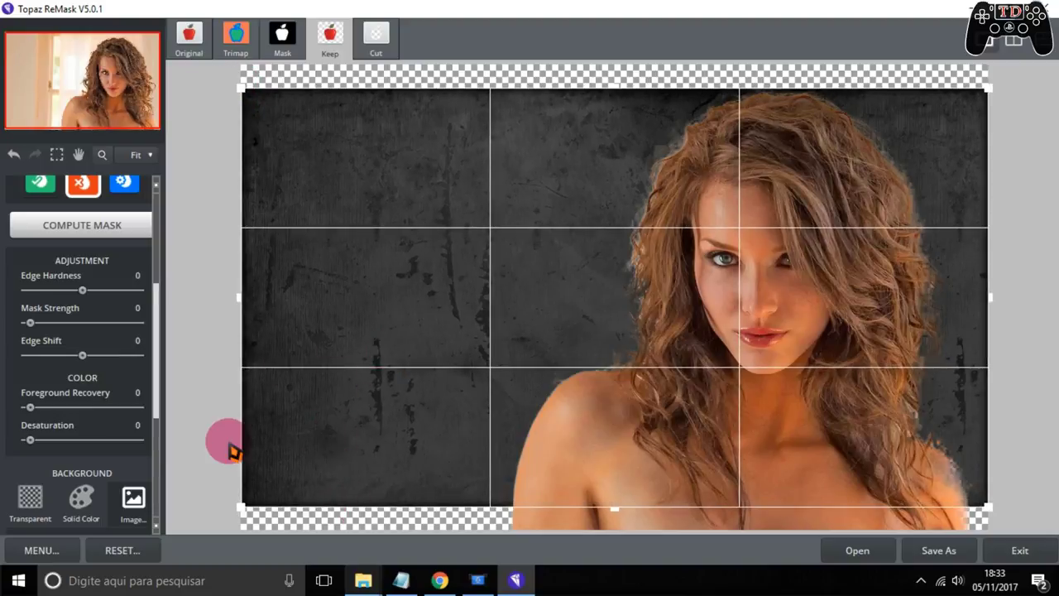
Step: Hide the crop grid so the cut-out shows cleanly over the grunge texture
{"action": "left_click", "coordinate": [31, 503]}
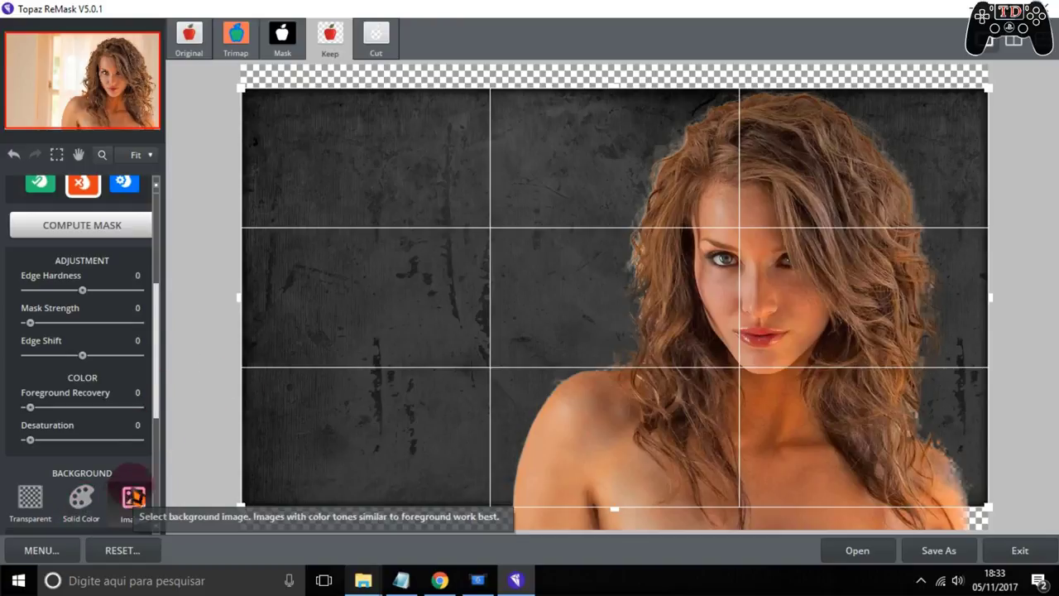
{"action": "left_click", "coordinate": [326, 132]}
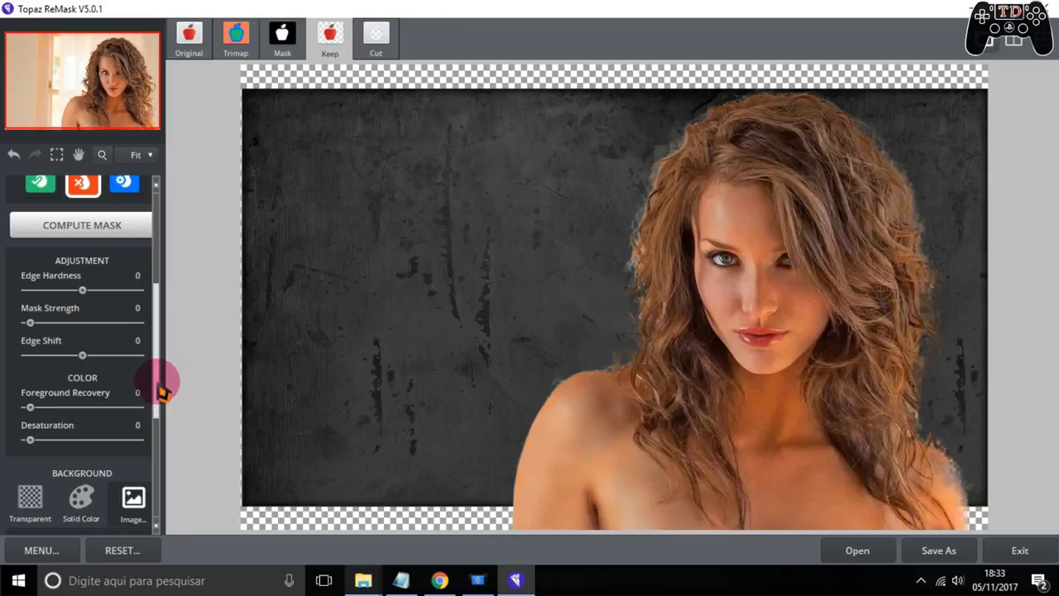
{"action": "left_click_drag", "start_coordinate": [162, 389], "coordinate": [159, 278]}
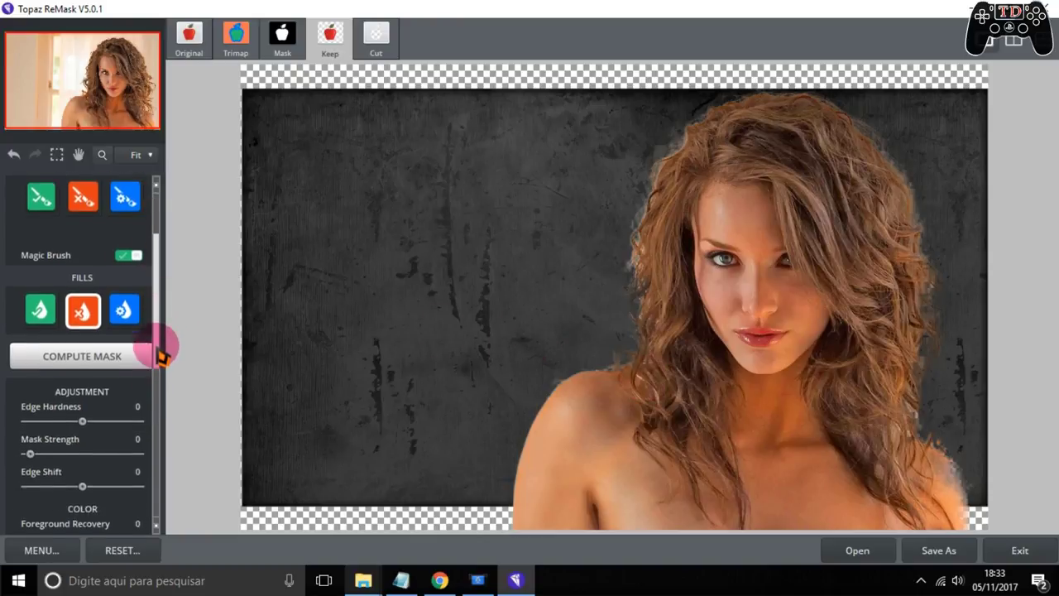
Step: Soften the cut-out edge with Edge Hardness -100 and Edge Shift 4
{"action": "left_click_drag", "start_coordinate": [162, 313], "coordinate": [158, 350]}
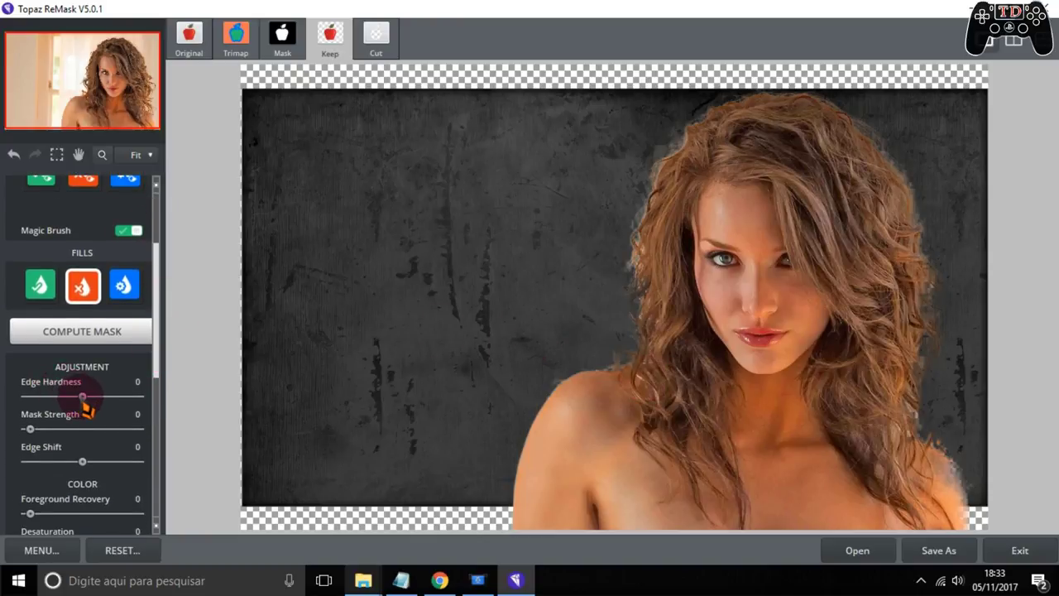
{"action": "mouse_move", "coordinate": [82, 398]}
{"action": "left_mouse_down"}
{"action": "mouse_move", "coordinate": [29, 397]}
{"action": "mouse_move", "coordinate": [142, 407]}
{"action": "mouse_move", "coordinate": [90, 389]}
{"action": "mouse_move", "coordinate": [170, 397]}
{"action": "mouse_move", "coordinate": [134, 385]}
{"action": "mouse_move", "coordinate": [27, 404]}
{"action": "left_mouse_up"}
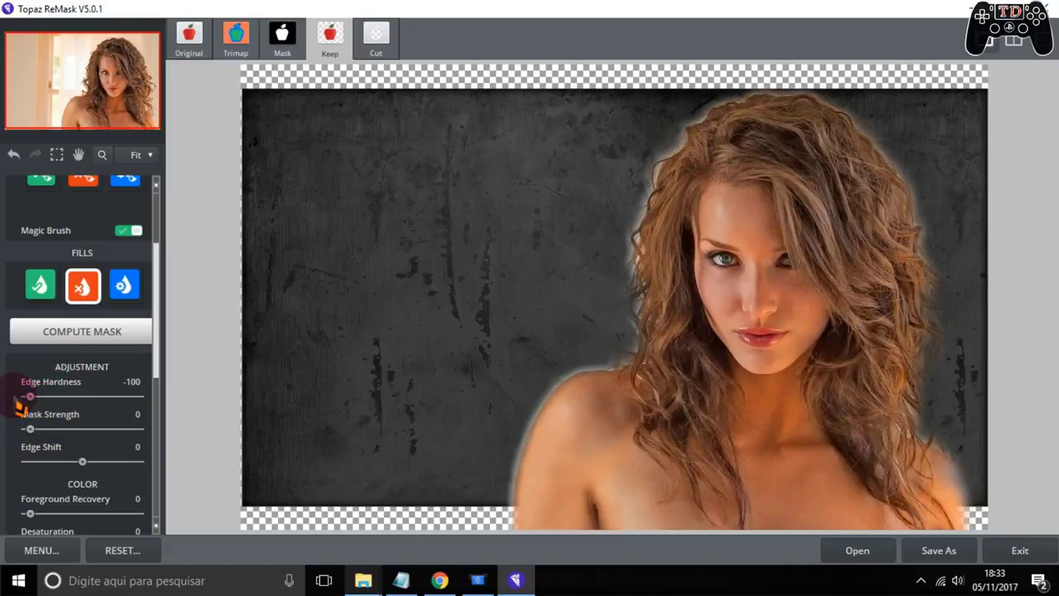
{"action": "mouse_move", "coordinate": [31, 429]}
{"action": "left_mouse_down"}
{"action": "mouse_move", "coordinate": [60, 428]}
{"action": "mouse_move", "coordinate": [28, 430]}
{"action": "left_mouse_up"}
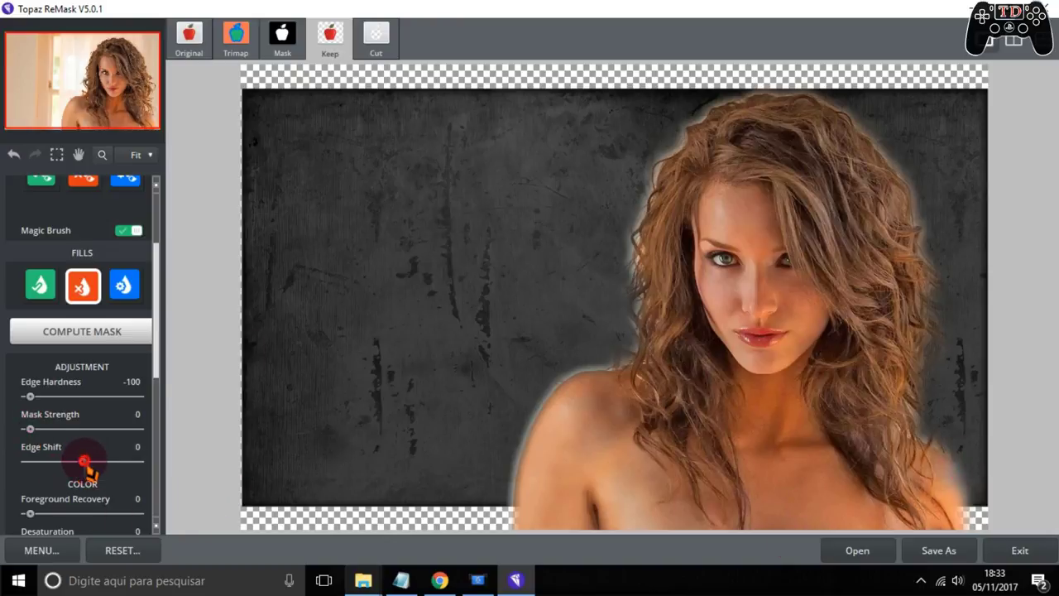
{"action": "mouse_move", "coordinate": [83, 462]}
{"action": "left_mouse_down"}
{"action": "mouse_move", "coordinate": [137, 474]}
{"action": "mouse_move", "coordinate": [89, 463]}
{"action": "mouse_move", "coordinate": [161, 464]}
{"action": "mouse_move", "coordinate": [110, 468]}
{"action": "left_mouse_up"}
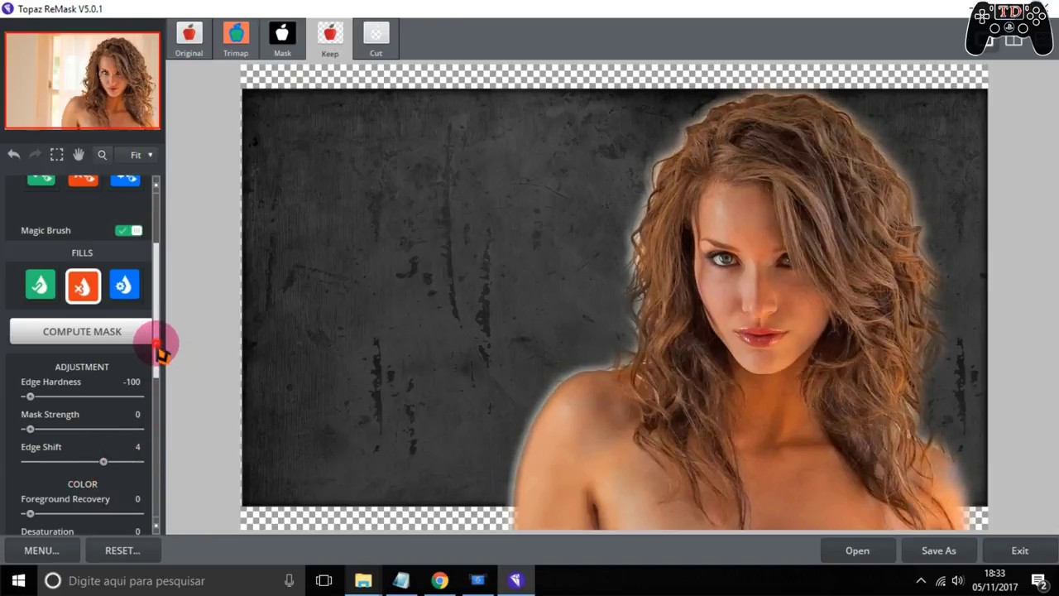
Step: Try raising Foreground Recovery, then return it to 0
{"action": "left_click_drag", "start_coordinate": [156, 343], "coordinate": [159, 367]}
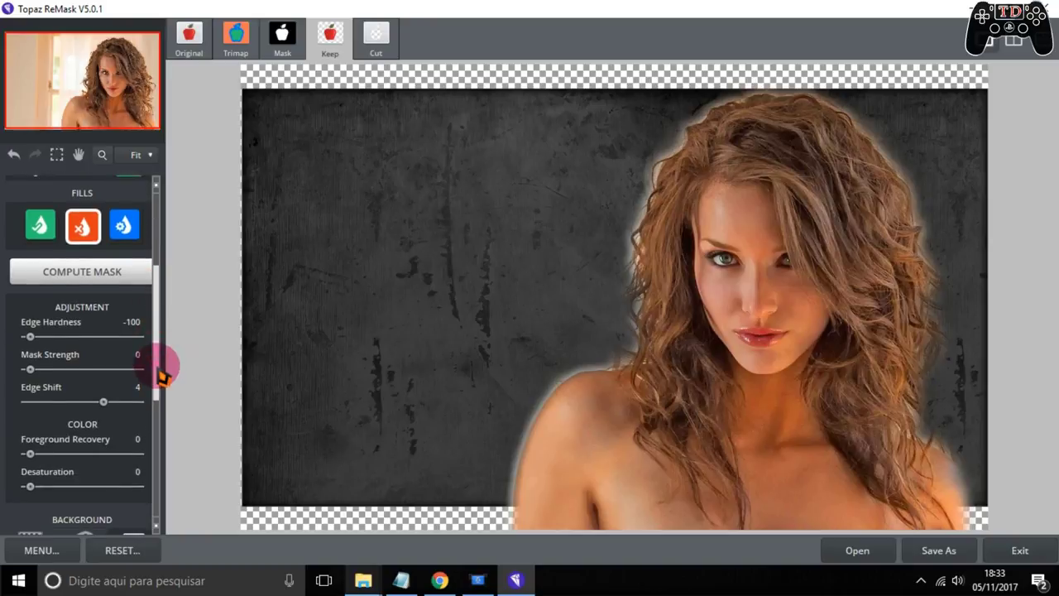
{"action": "left_click_drag", "start_coordinate": [162, 374], "coordinate": [160, 379]}
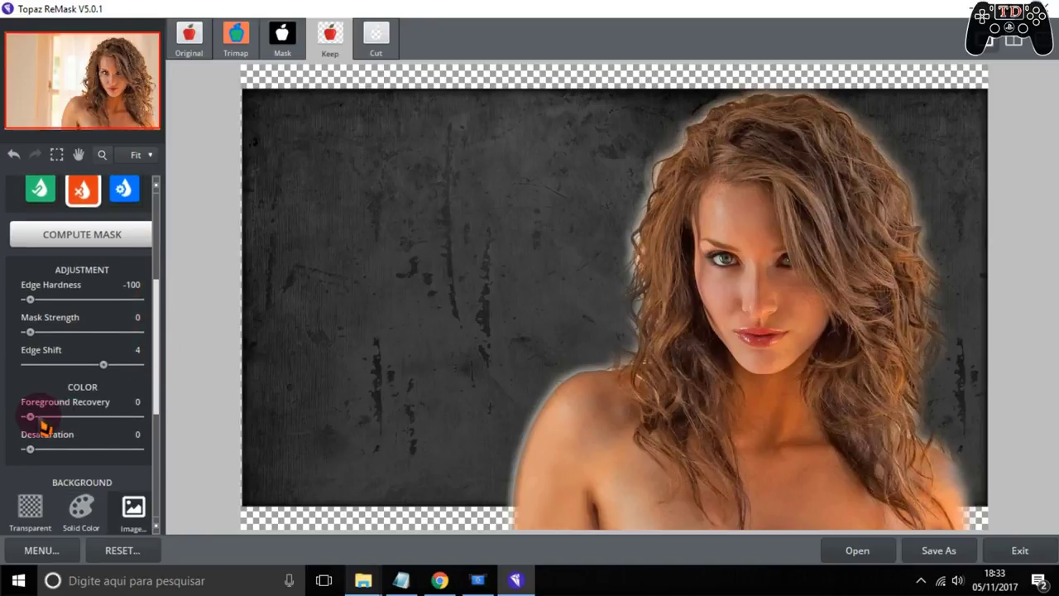
{"action": "left_click_drag", "start_coordinate": [30, 420], "coordinate": [132, 429]}
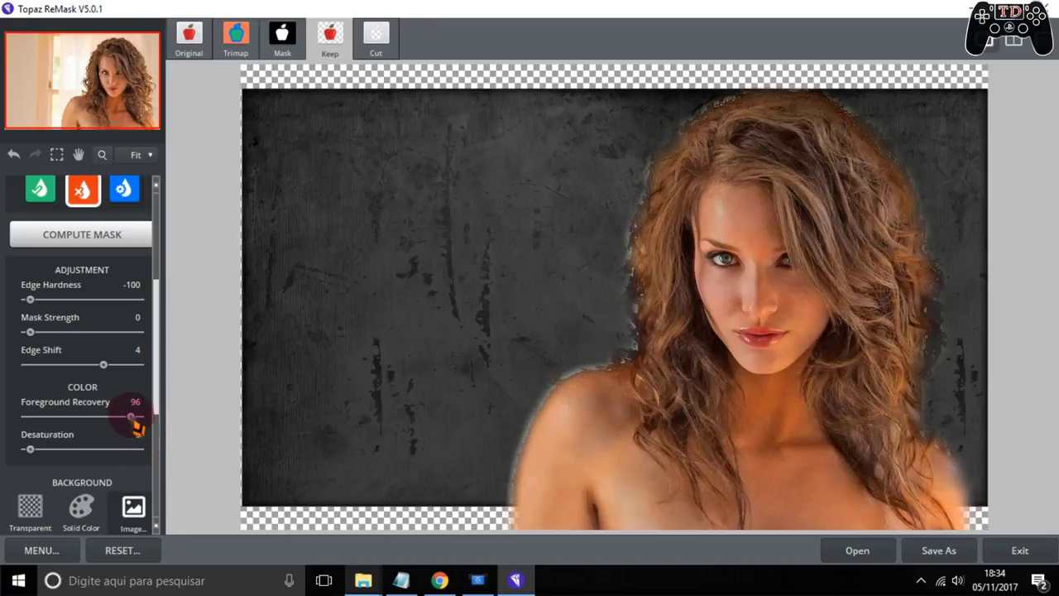
{"action": "left_click_drag", "start_coordinate": [133, 418], "coordinate": [30, 427]}
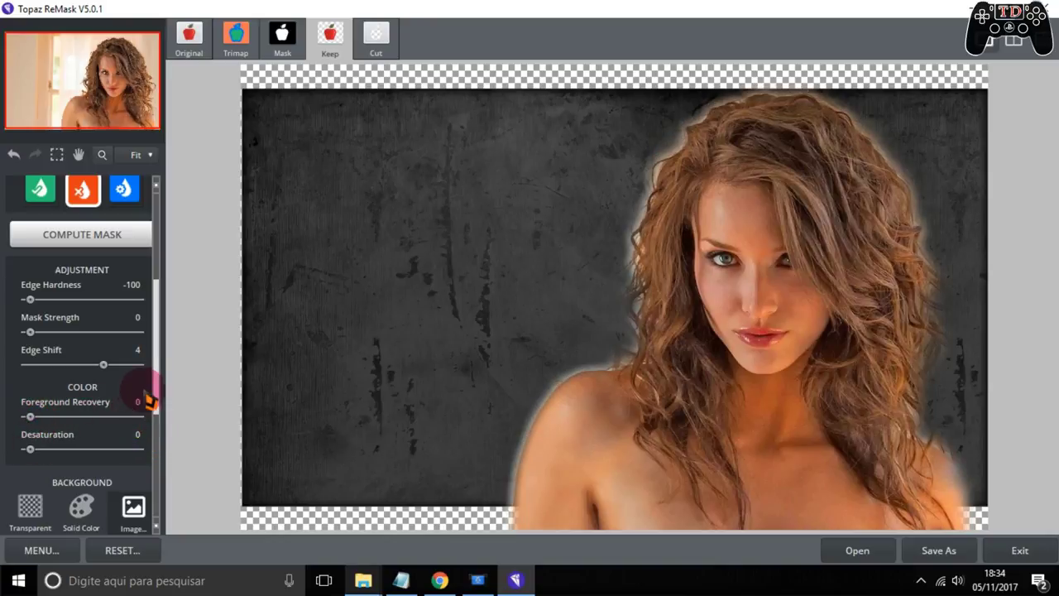
Step: Set Desaturation to 66 to mute the portrait's colours
{"action": "scroll", "coordinate": [159, 376], "scroll_direction": "down", "scroll_amount": 2}
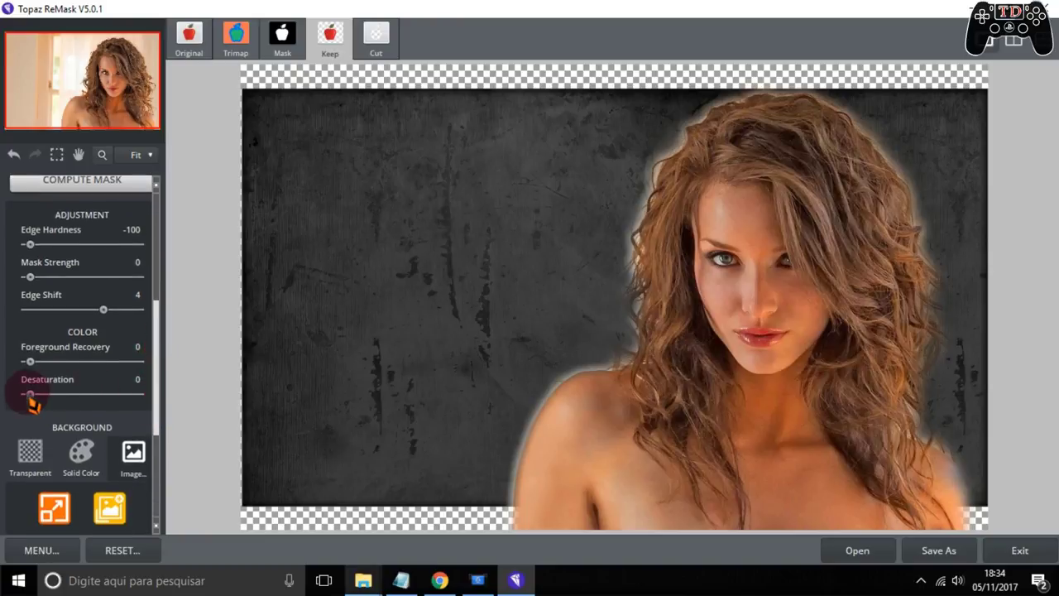
{"action": "left_click_drag", "start_coordinate": [30, 394], "coordinate": [99, 396]}
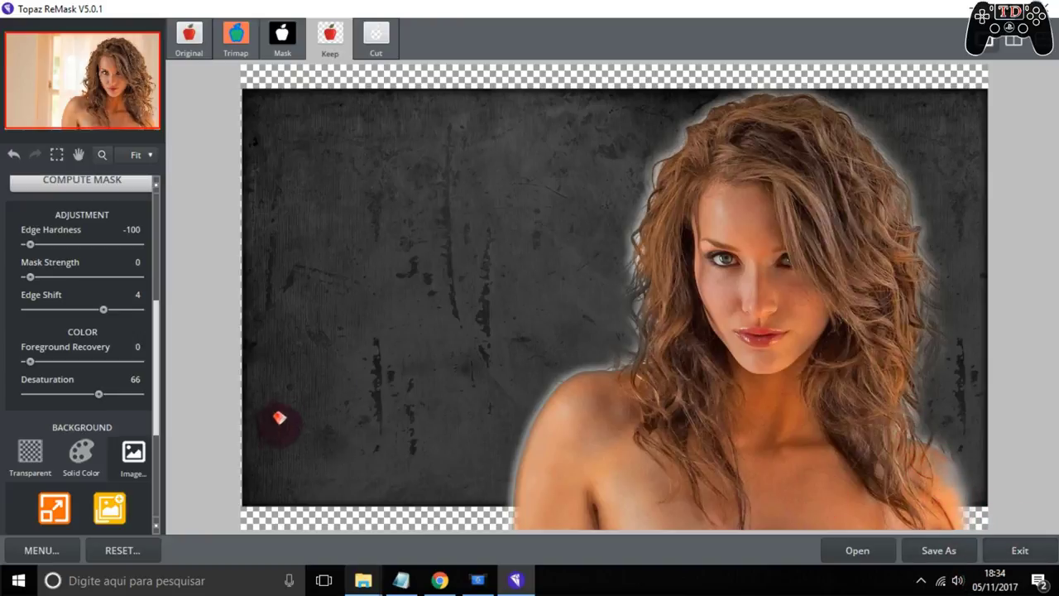
{"action": "mouse_move", "coordinate": [157, 363]}
{"action": "left_mouse_down"}
{"action": "mouse_move", "coordinate": [160, 404]}
{"action": "mouse_move", "coordinate": [166, 364]}
{"action": "left_mouse_up"}
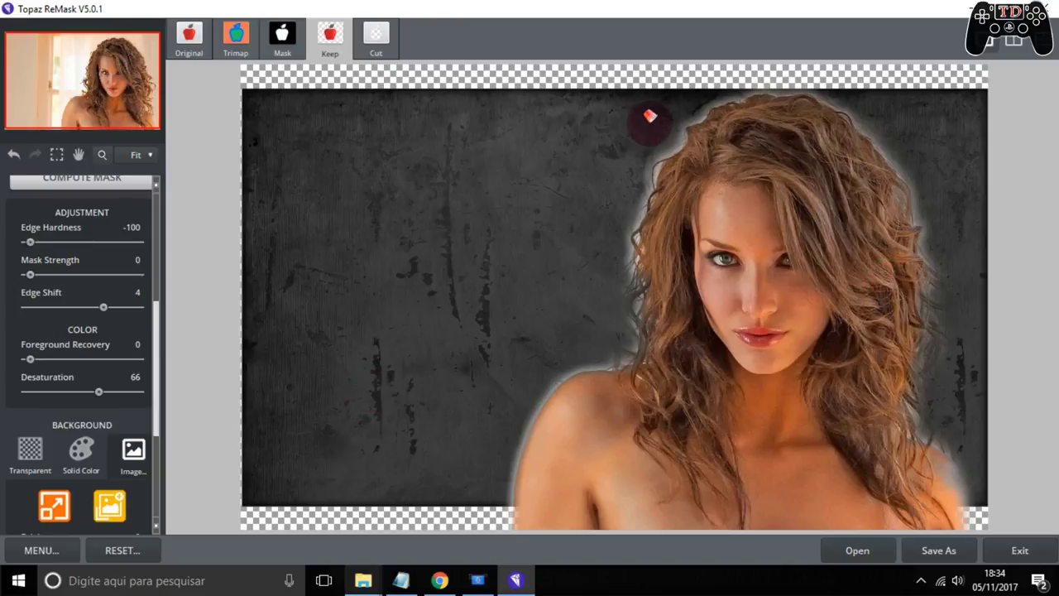
Step: Save the composite to the desktop (Área de Trabalho) as the JPG 'Teste'
{"action": "left_click", "coordinate": [933, 553]}
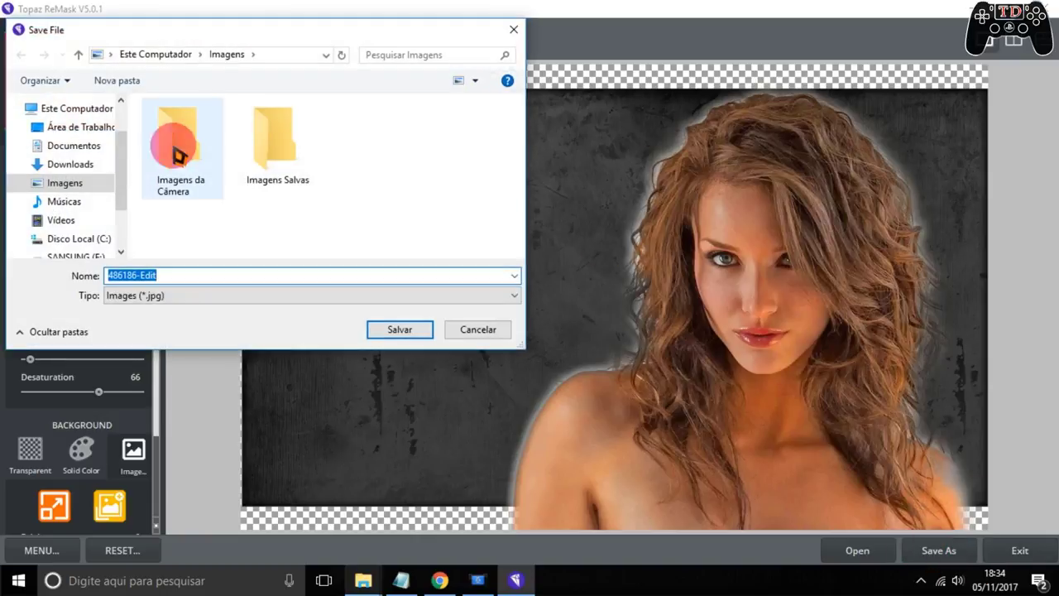
{"action": "left_click", "coordinate": [74, 126]}
{"action": "left_click", "coordinate": [189, 284]}
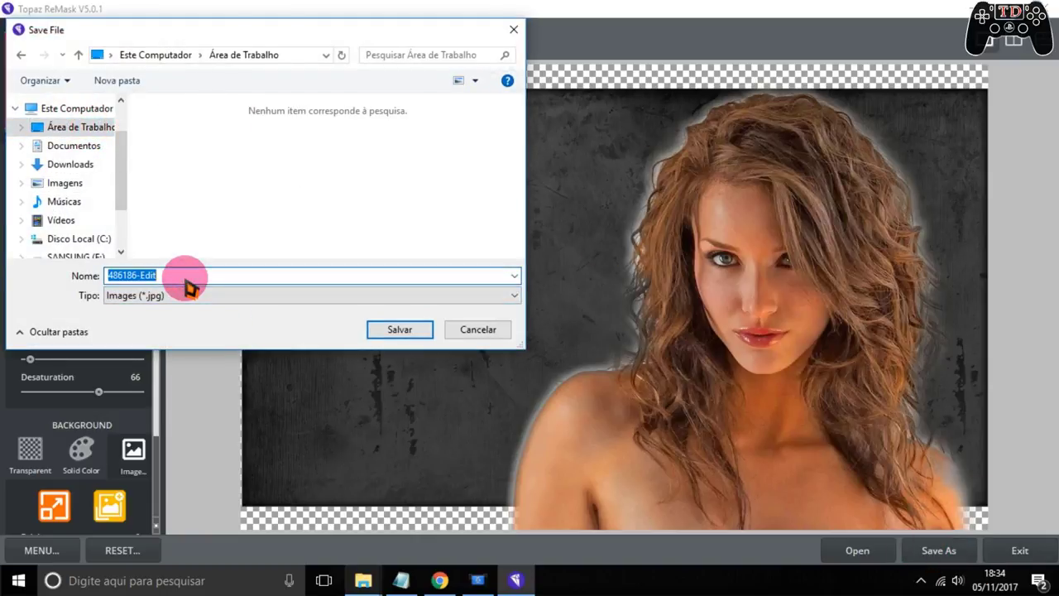
{"action": "type", "text": "Teste"}
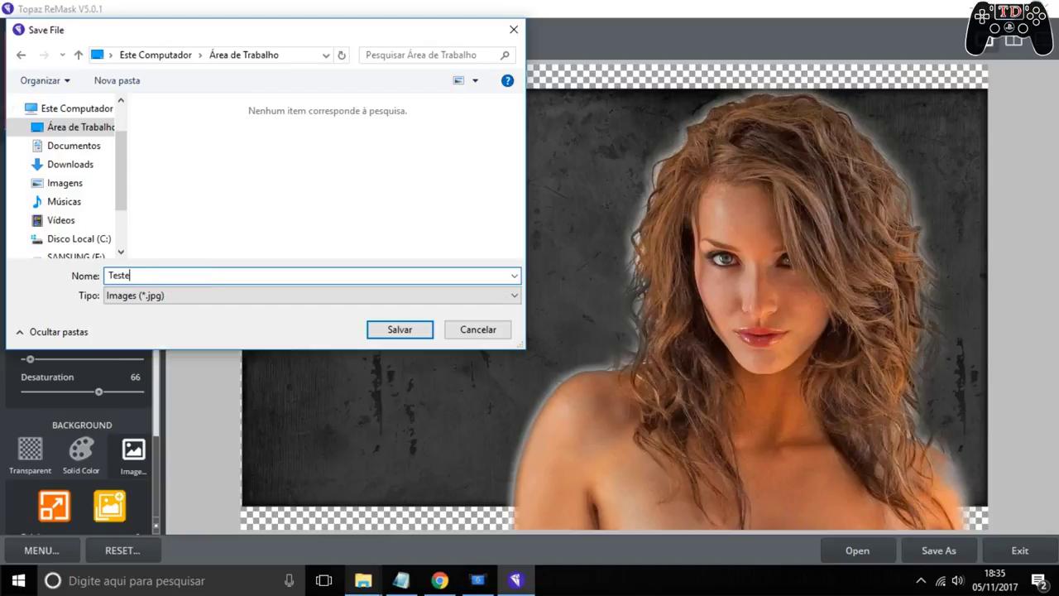
{"action": "left_click", "coordinate": [401, 331]}
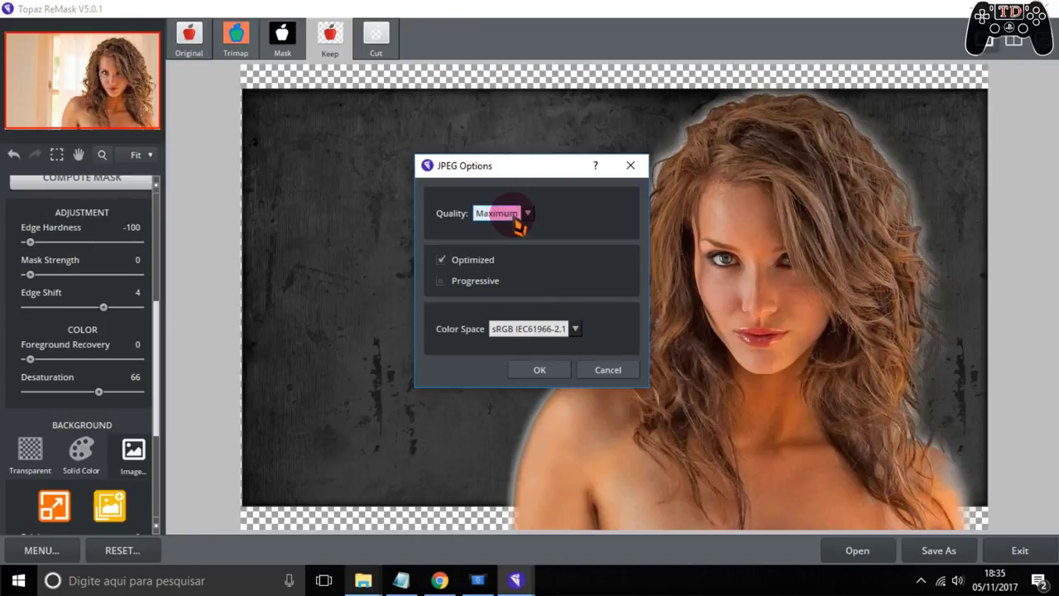
Step: Write Teste.jpg at Maximum JPEG quality with Optimized encoding left enabled
{"action": "left_click", "coordinate": [443, 260]}
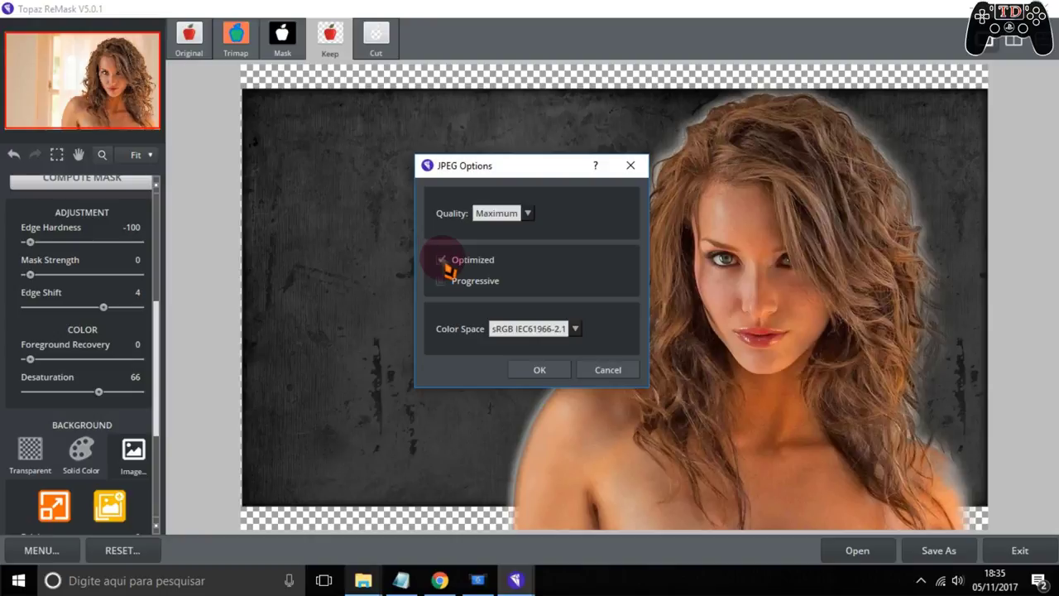
{"action": "left_click", "coordinate": [515, 168]}
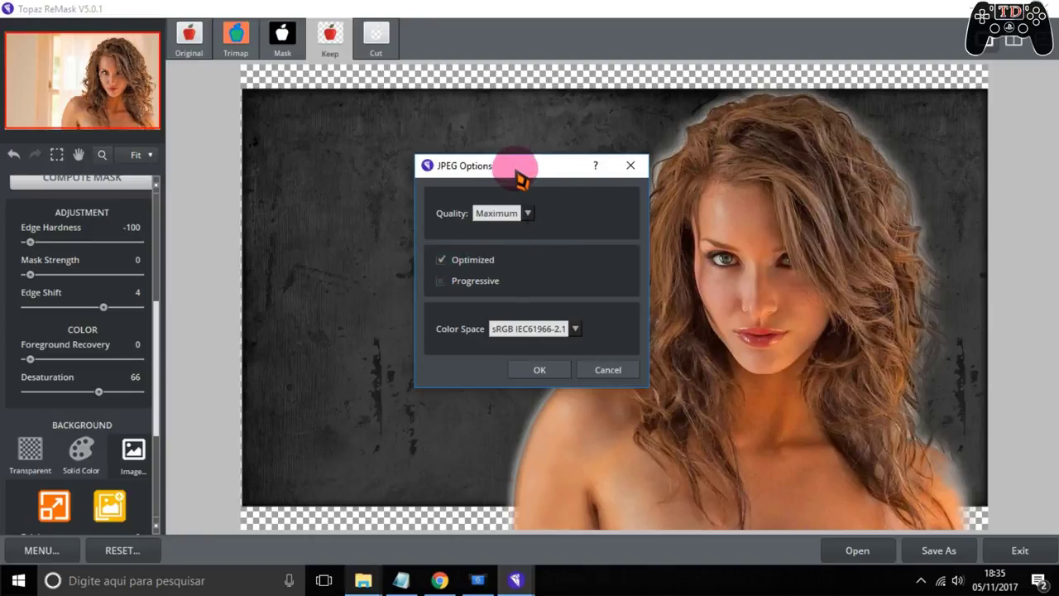
{"action": "left_click", "coordinate": [455, 260]}
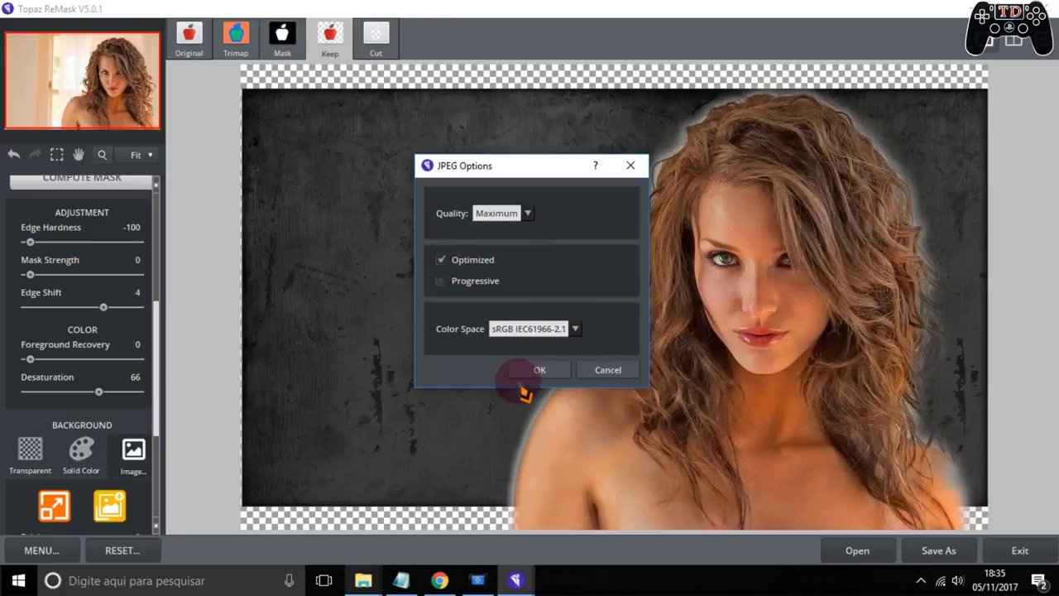
{"action": "left_click", "coordinate": [470, 259]}
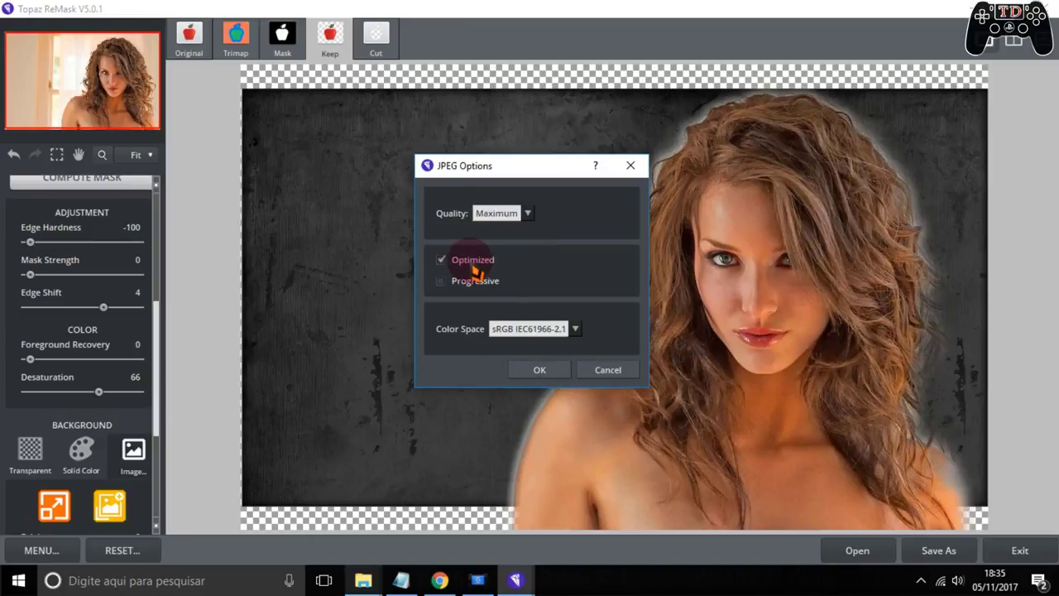
{"action": "left_click", "coordinate": [455, 260]}
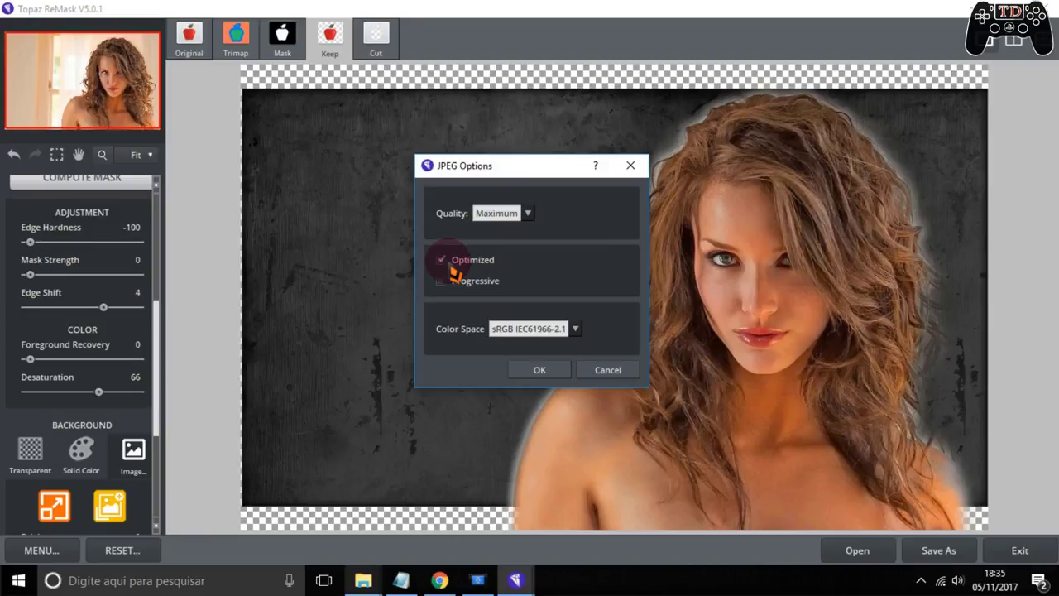
{"action": "left_click", "coordinate": [441, 261]}
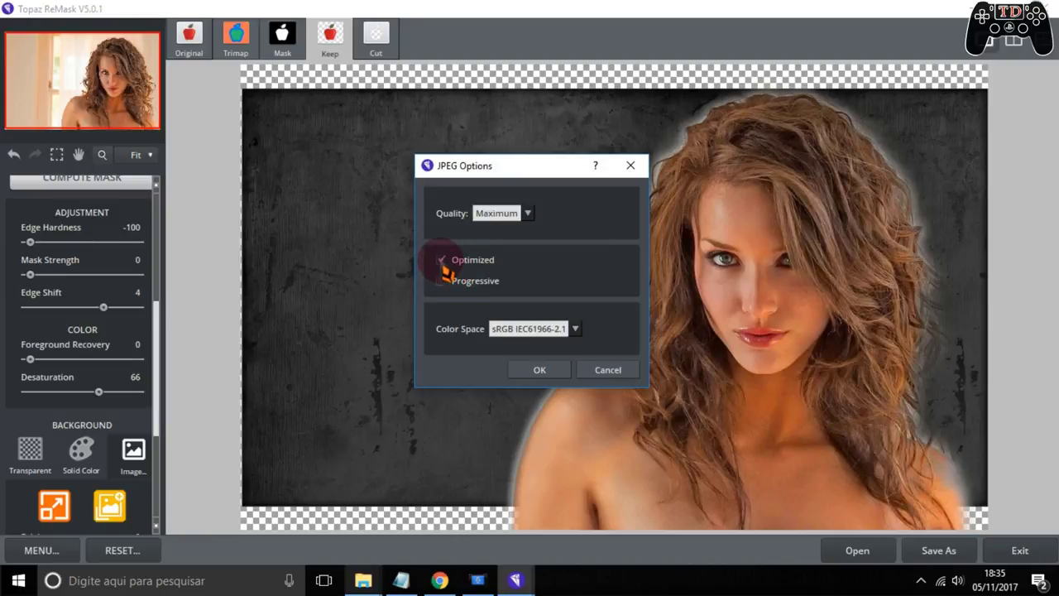
{"action": "left_click", "coordinate": [540, 371]}
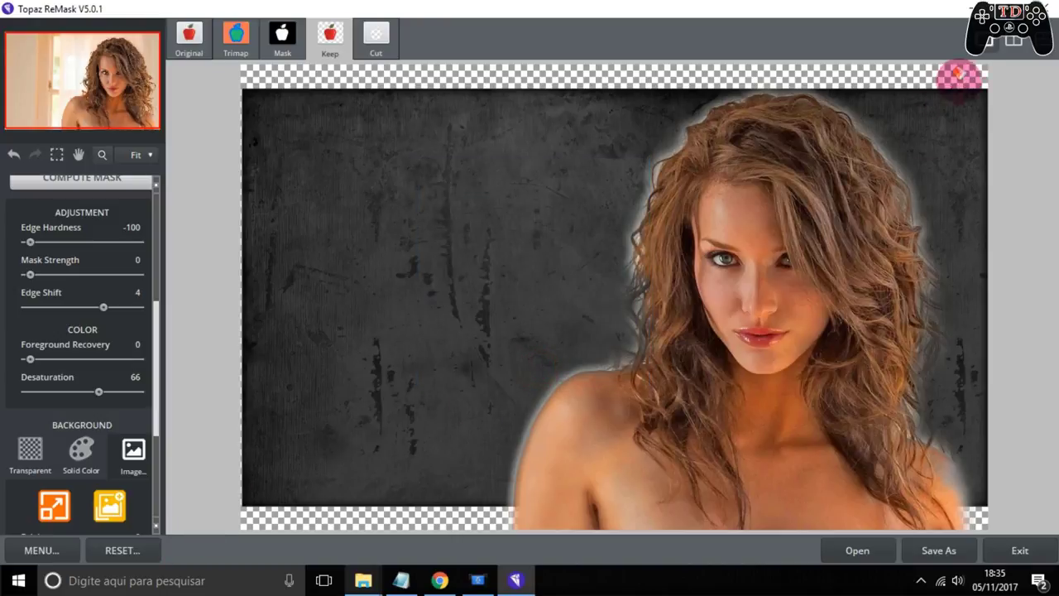
Step: Close ReMask and open Teste from the desktop in FastStone Image Viewer
{"action": "left_click", "coordinate": [982, 10]}
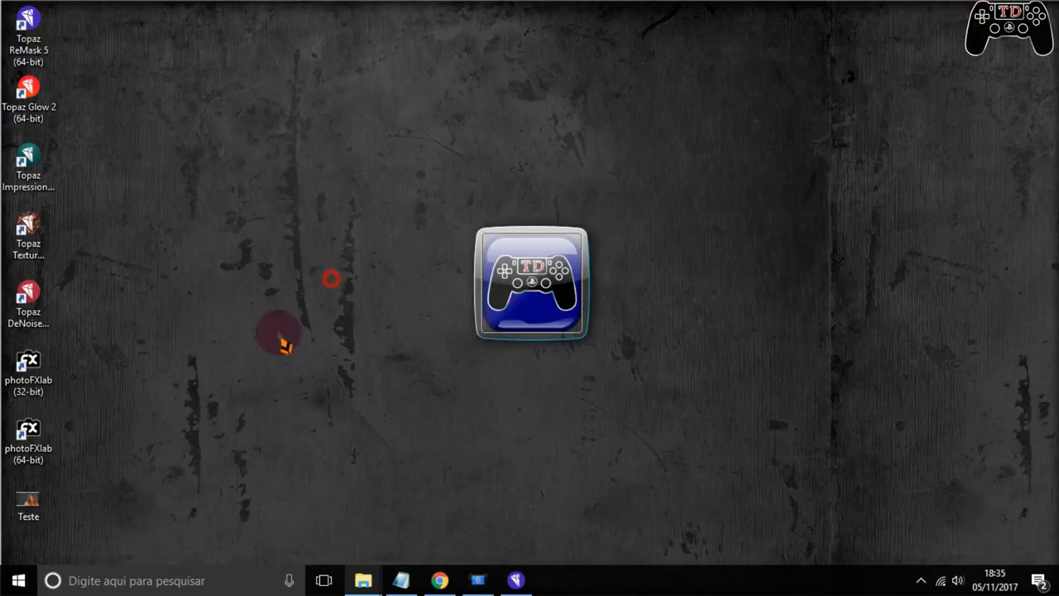
{"action": "left_click", "coordinate": [47, 501]}
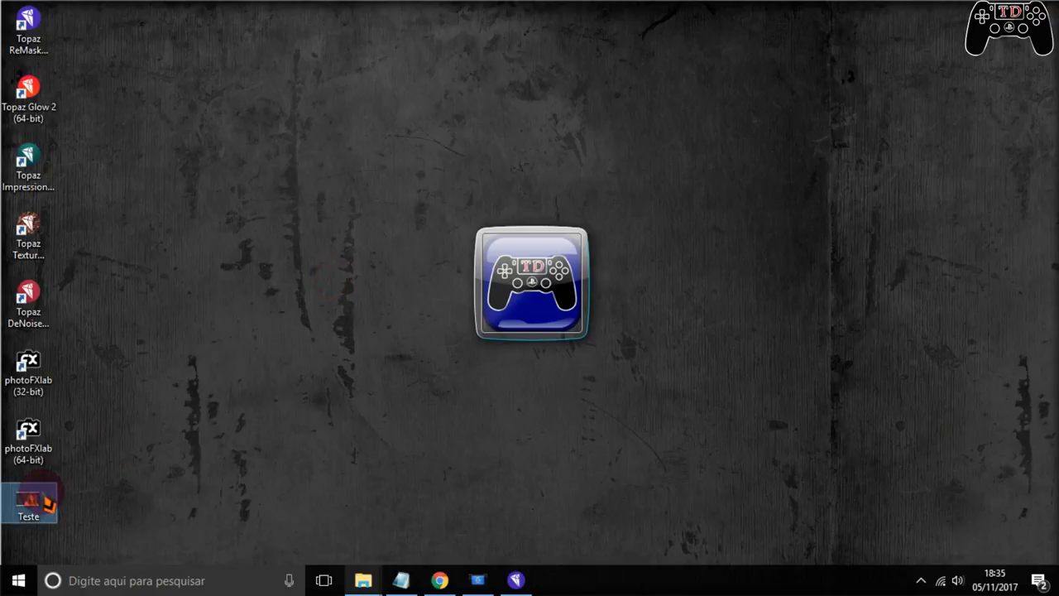
{"action": "double_click", "coordinate": [33, 501]}
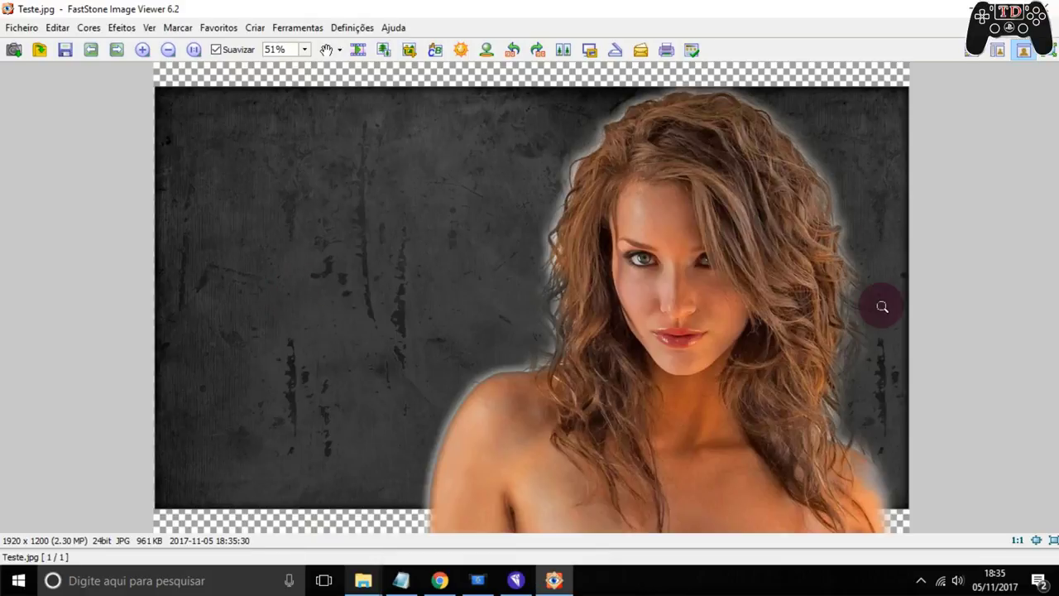